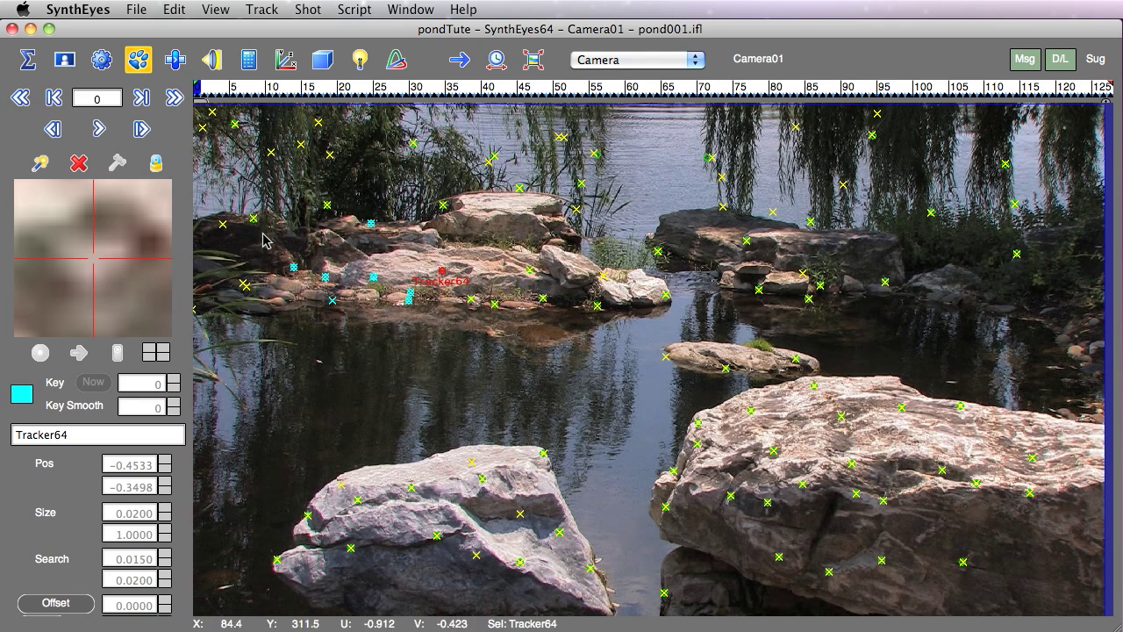
Switch the viewport layout to Camera & Side SimulTrack and widen the SimulTrack view to fit four columns of tiles.
left_click(617, 61)
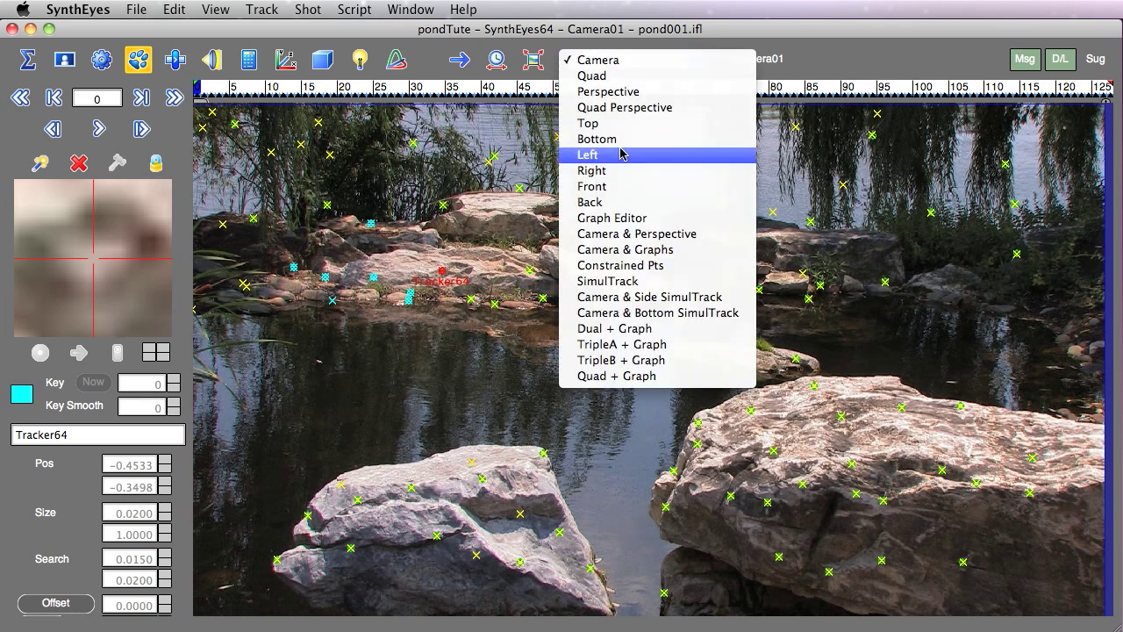
left_click(630, 299)
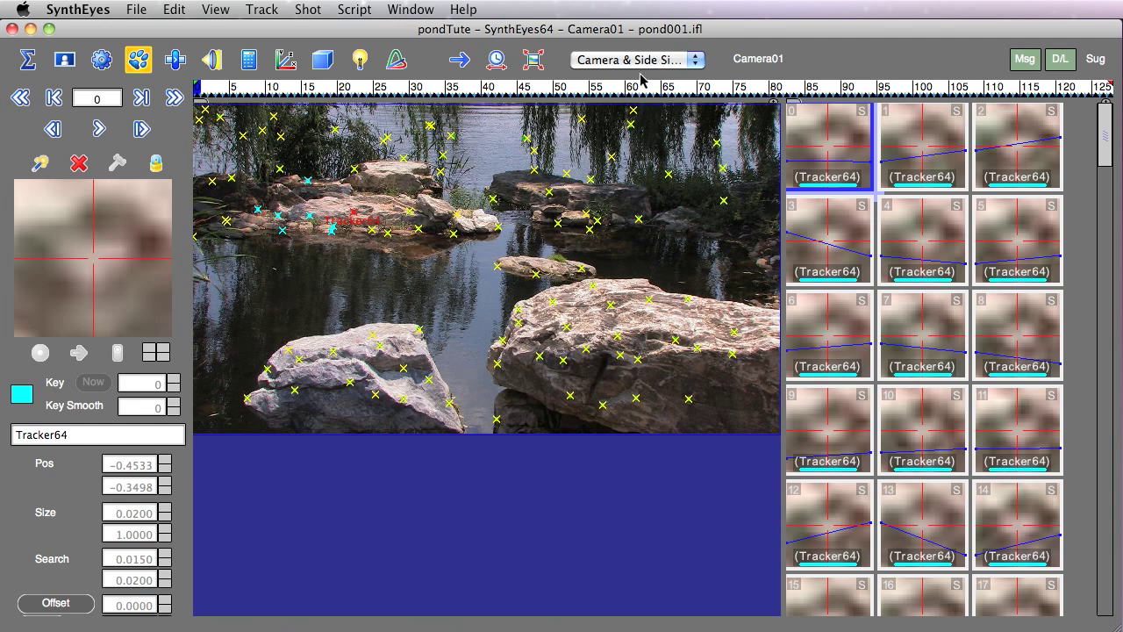
left_click(390, 8)
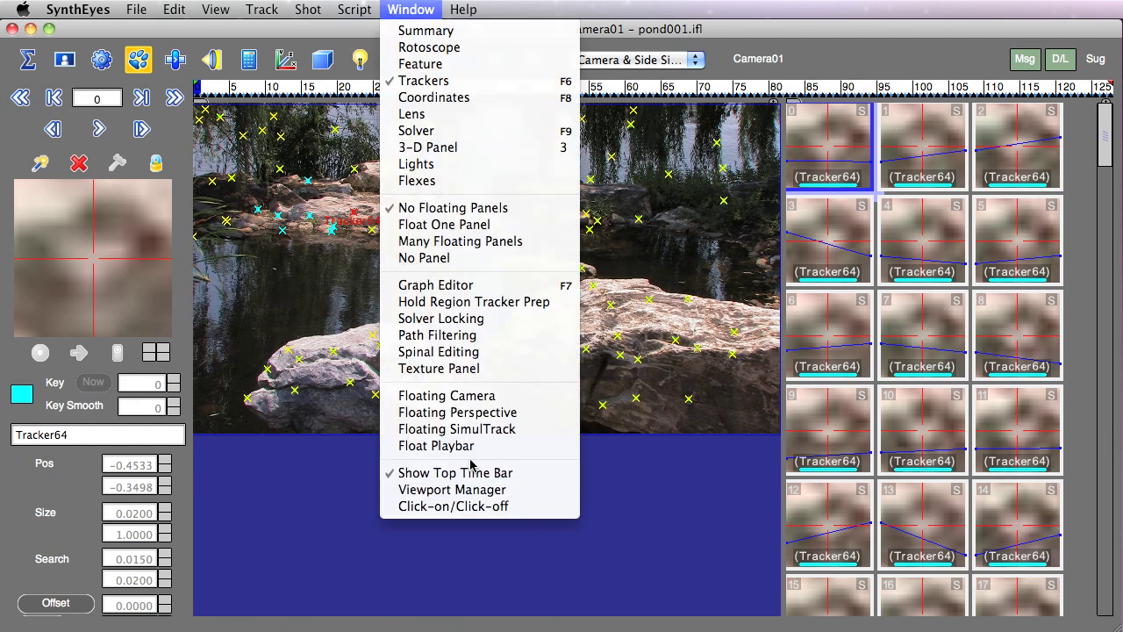
left_click(631, 40)
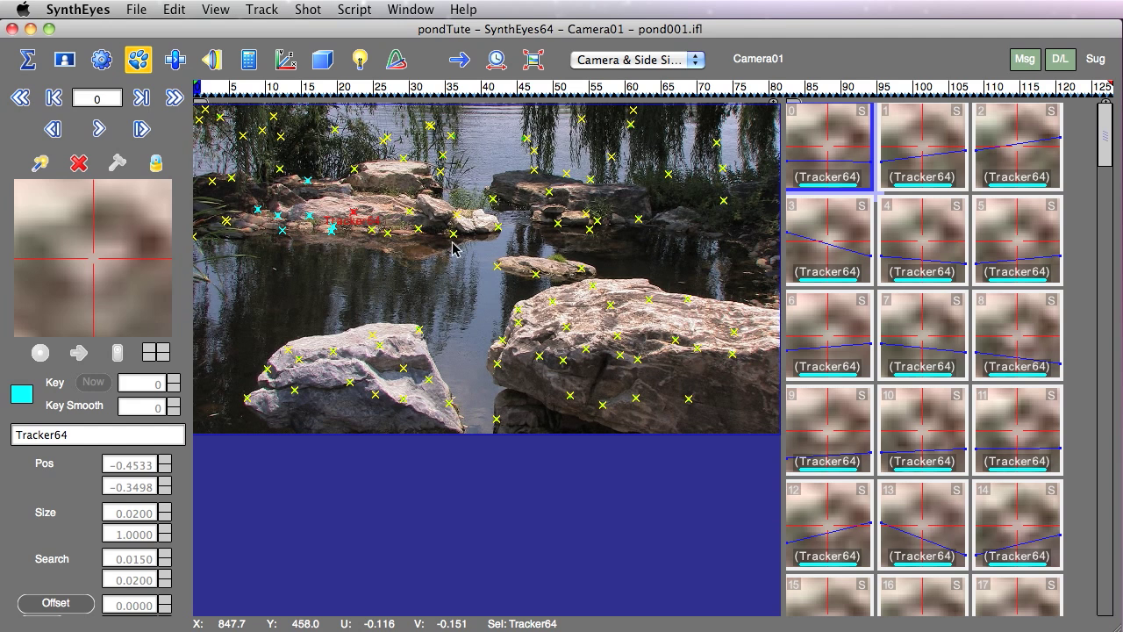
middle_click_drag(454, 249, 493, 396)
scroll(489, 360, "down", 1)
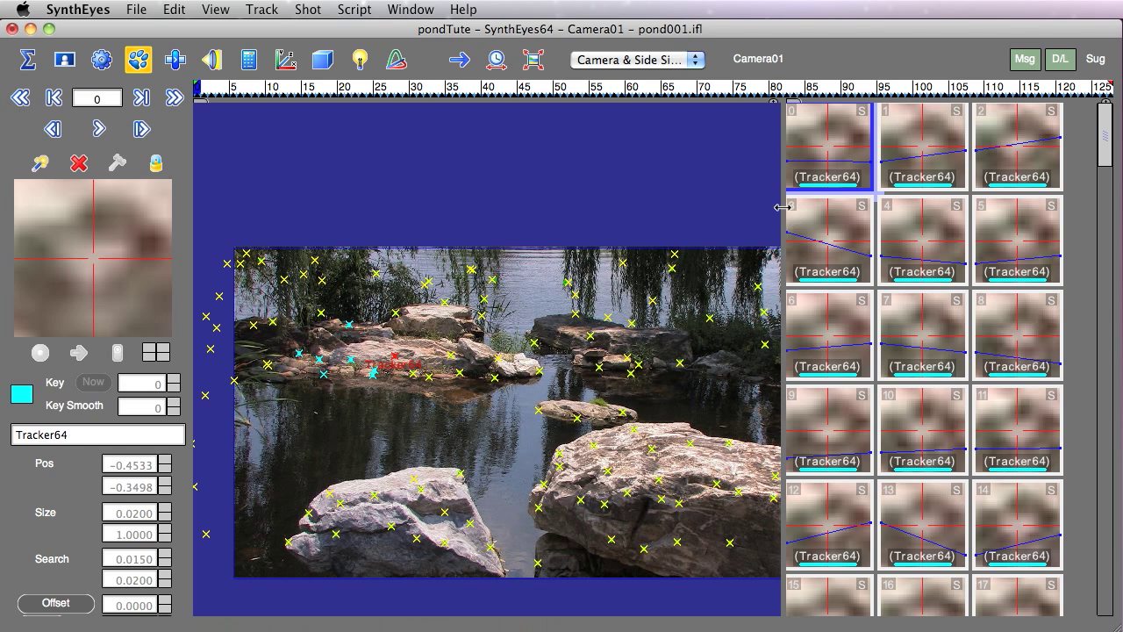
left_click_drag(781, 207, 712, 208)
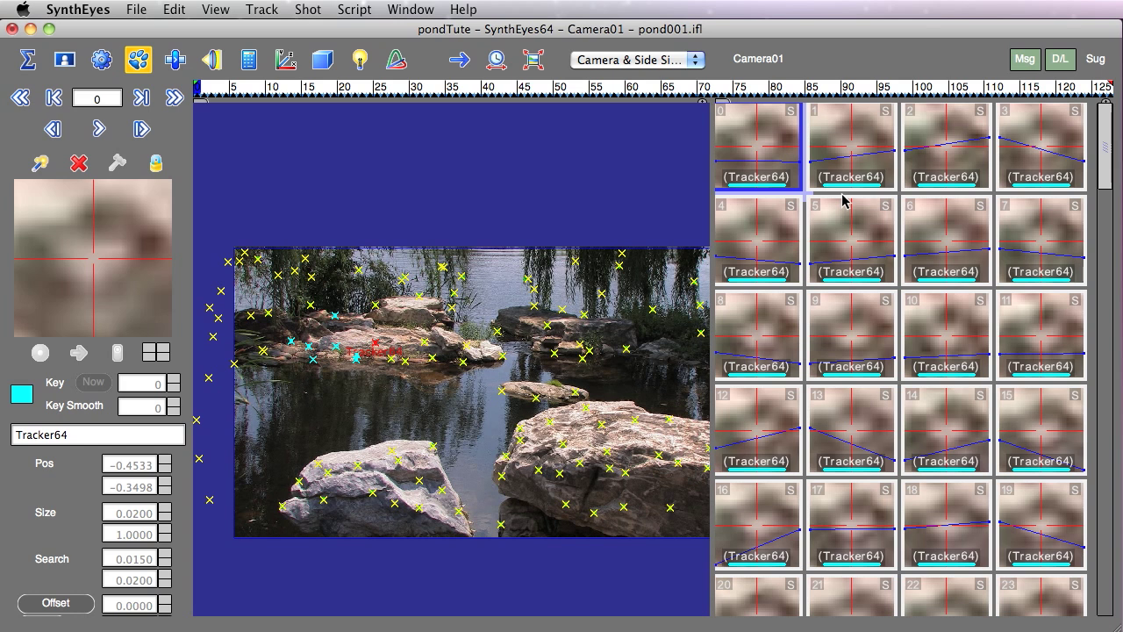
Jump to frame 10 using Tracker64's tile in the SimulTrack view.
mouse_move(1103, 118)
left_mouse_down()
mouse_move(1097, 566)
mouse_move(1102, 109)
left_mouse_up()
left_click(915, 304)
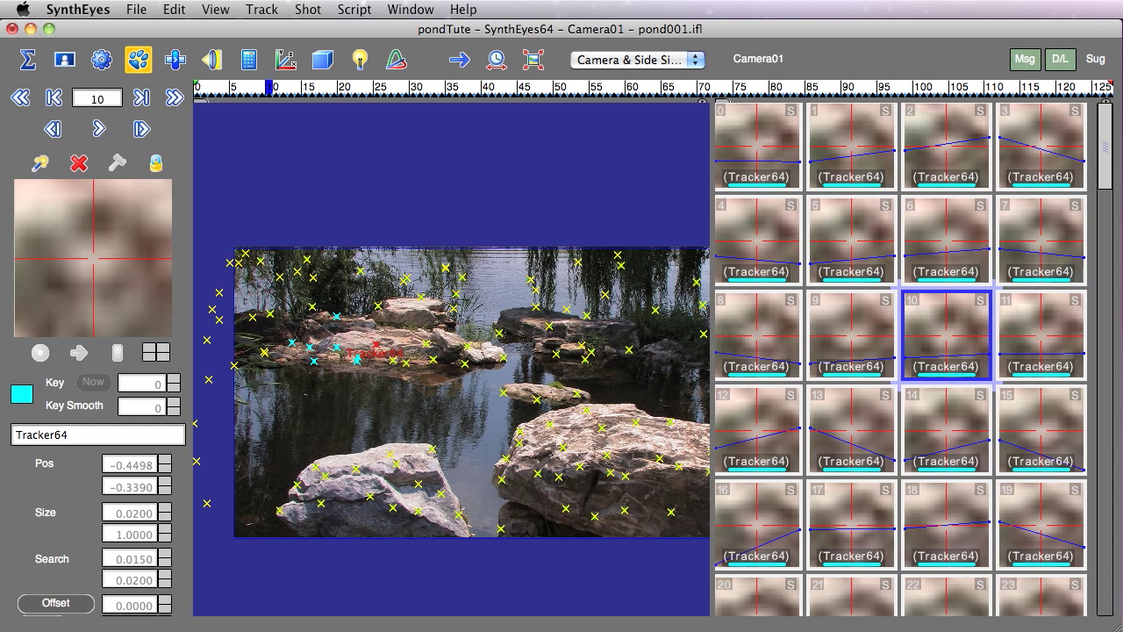
left_click(1109, 273)
left_click_drag(1110, 269, 1080, 58)
Step back and forth through the frames around frame 10 to check Tracker64's image patch, finishing on frame 9.
key("Left")
key("Left")
key("Left")
key("Left")
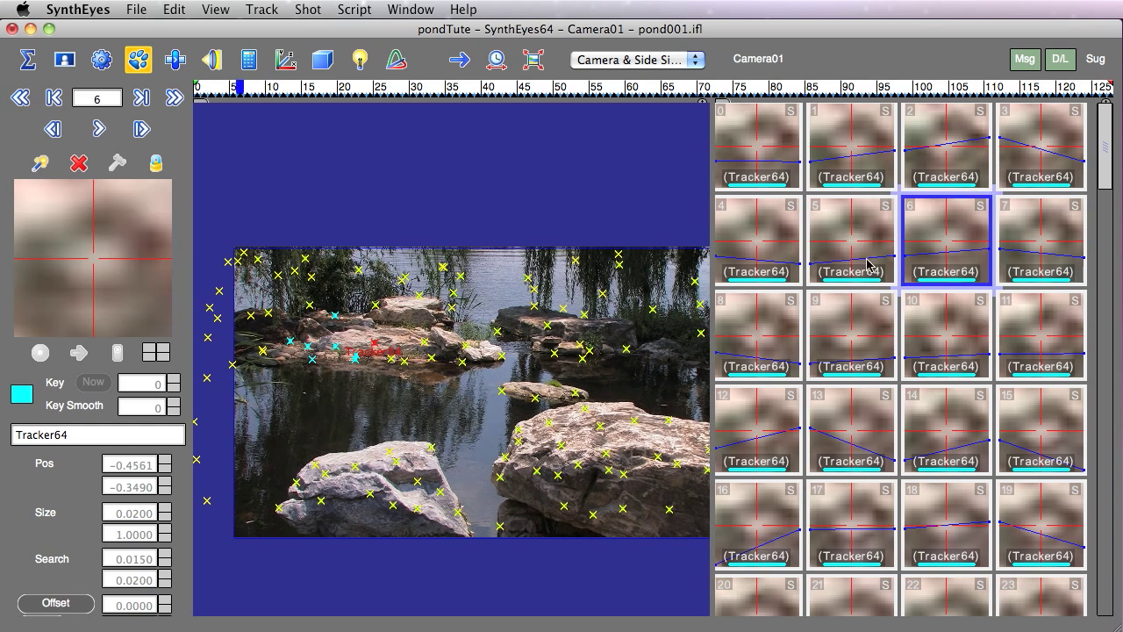
key("Right")
key("Right")
key("Right")
key("Right")
key("Right")
key("Left")
key("Left")
key("Left")
key("Left")
key("Left")
key("Left")
key("Left")
key("Right")
key("Right")
key("Right")
key("Right")
key("Right")
key("Right")
key("Right")
key("Right")
key("Right")
key("Right")
key("Right")
key("Right")
key("Right")
key("Right")
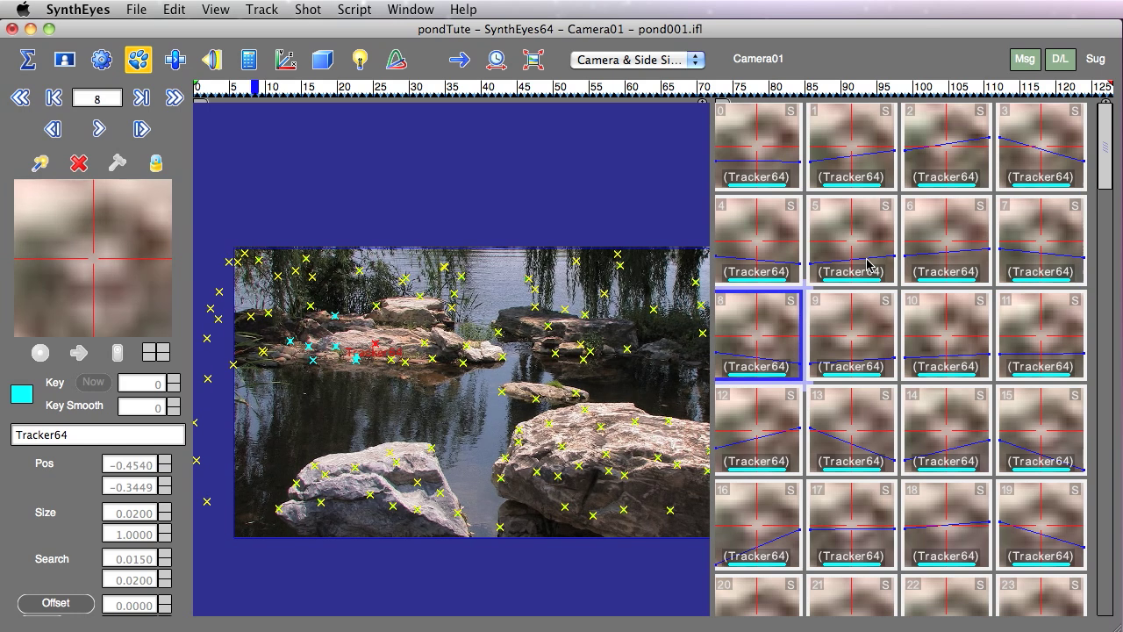
key("Left")
key("Left")
key("Left")
key("Left")
key("Left")
key("Left")
key("Left")
key("Left")
key("Left")
key("Left")
key("Left")
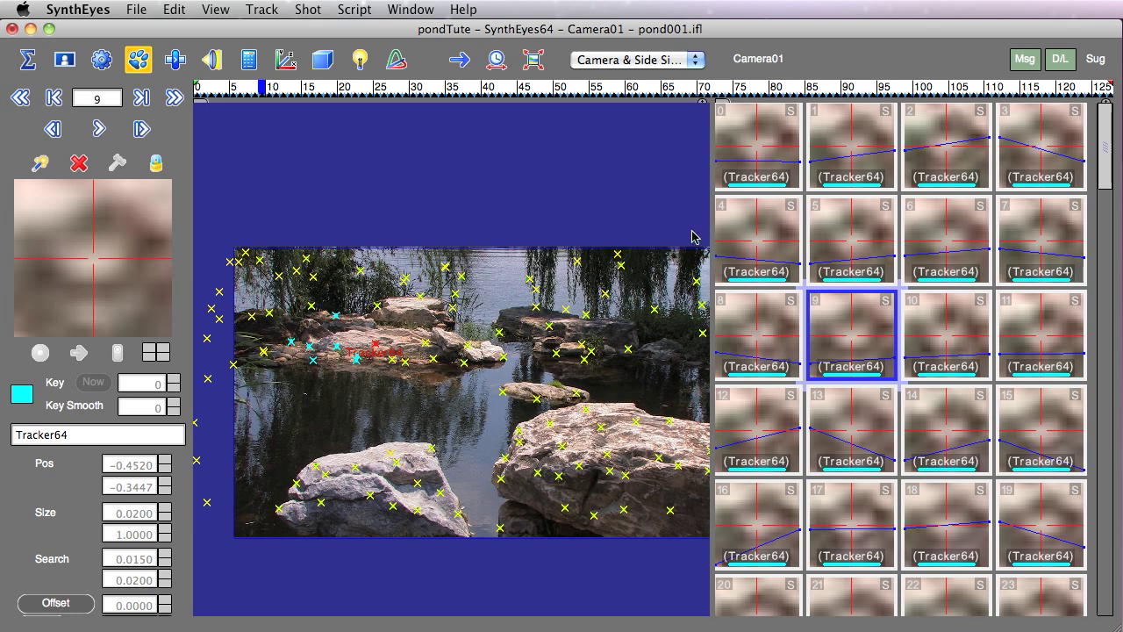
Select Tracker64, Tracker43 and Tracker73 together on the far rocks in the camera view.
left_click(388, 338)
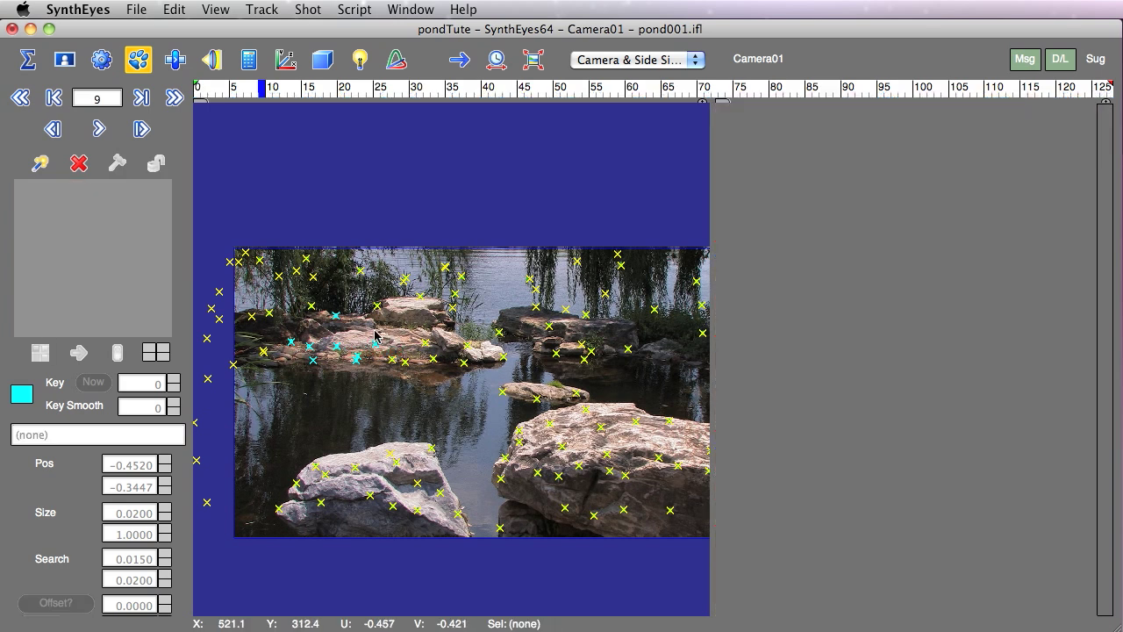
left_click(370, 351)
mouse_move(370, 350)
left_mouse_down()
mouse_move(412, 372)
mouse_move(421, 351)
left_mouse_up()
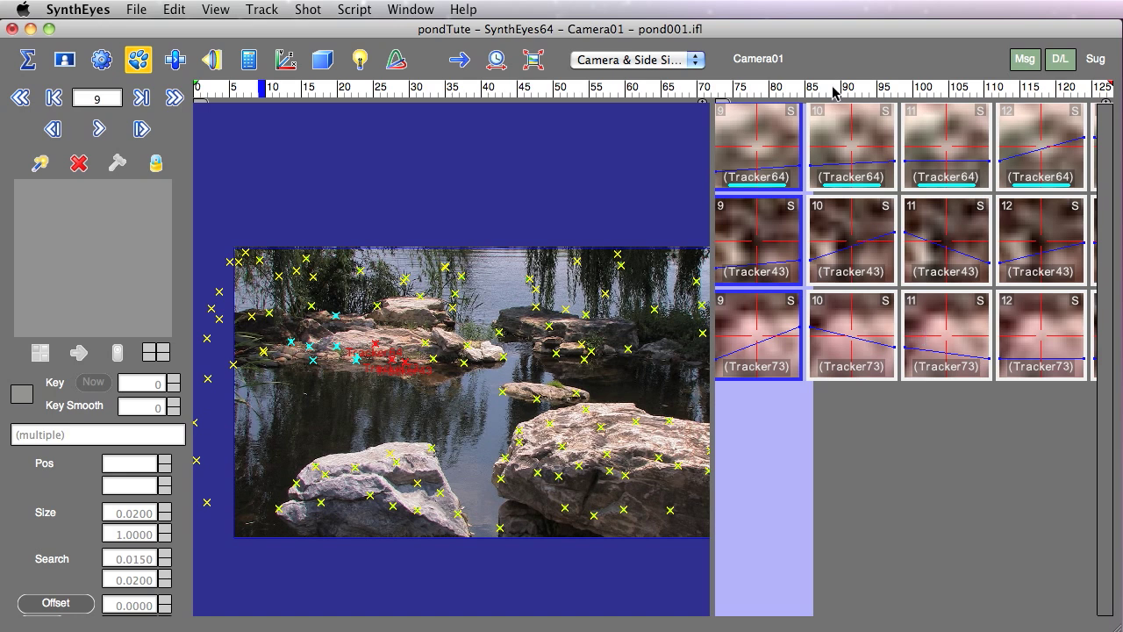
Review the three selected trackers by scrubbing to frame 30, centring the current-frame column in SimulTrack, and scrubbing back to frame 3.
mouse_move(272, 95)
left_mouse_down()
mouse_move(726, 89)
mouse_move(248, 84)
mouse_move(413, 90)
left_mouse_up()
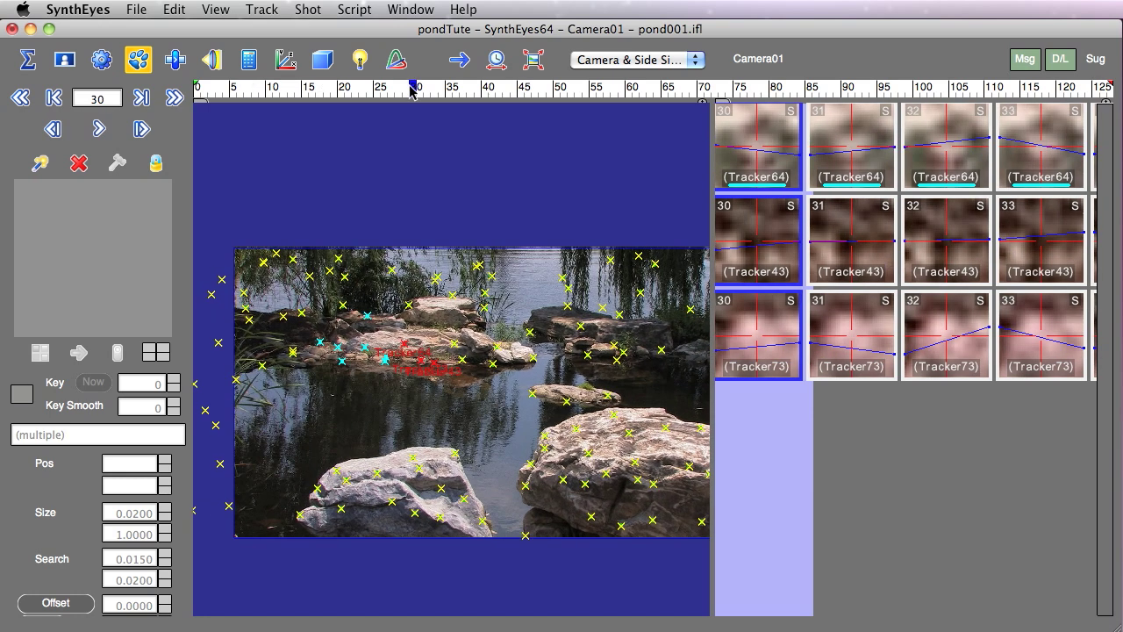
middle_click_drag(737, 136, 897, 144)
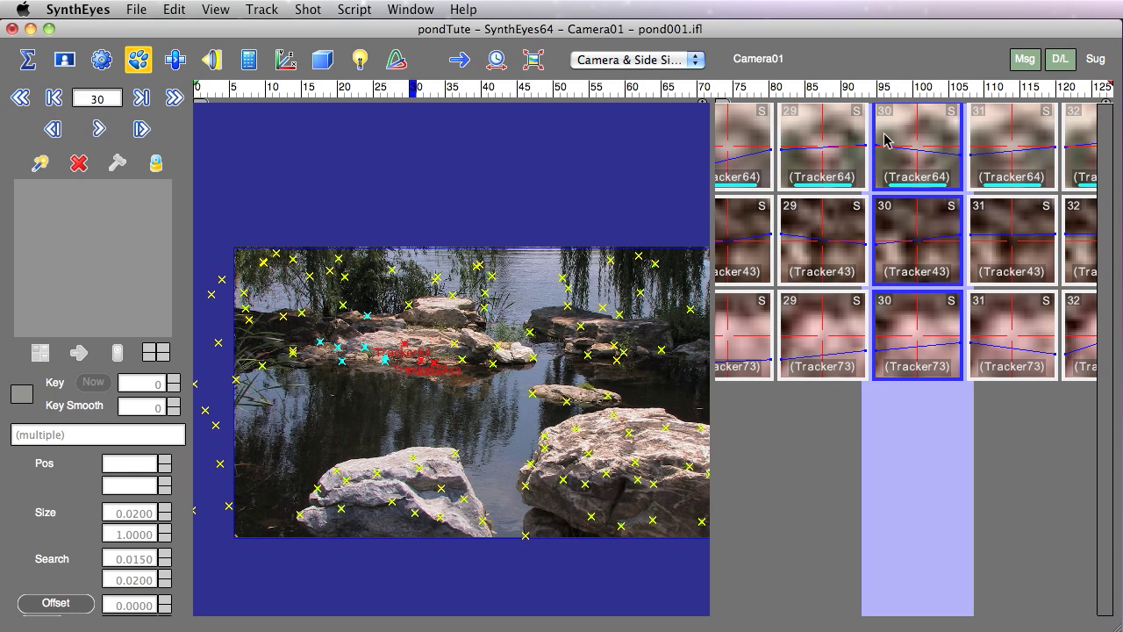
mouse_move(886, 136)
middle_mouse_down()
mouse_move(727, 133)
mouse_move(883, 150)
mouse_move(873, 152)
middle_mouse_up()
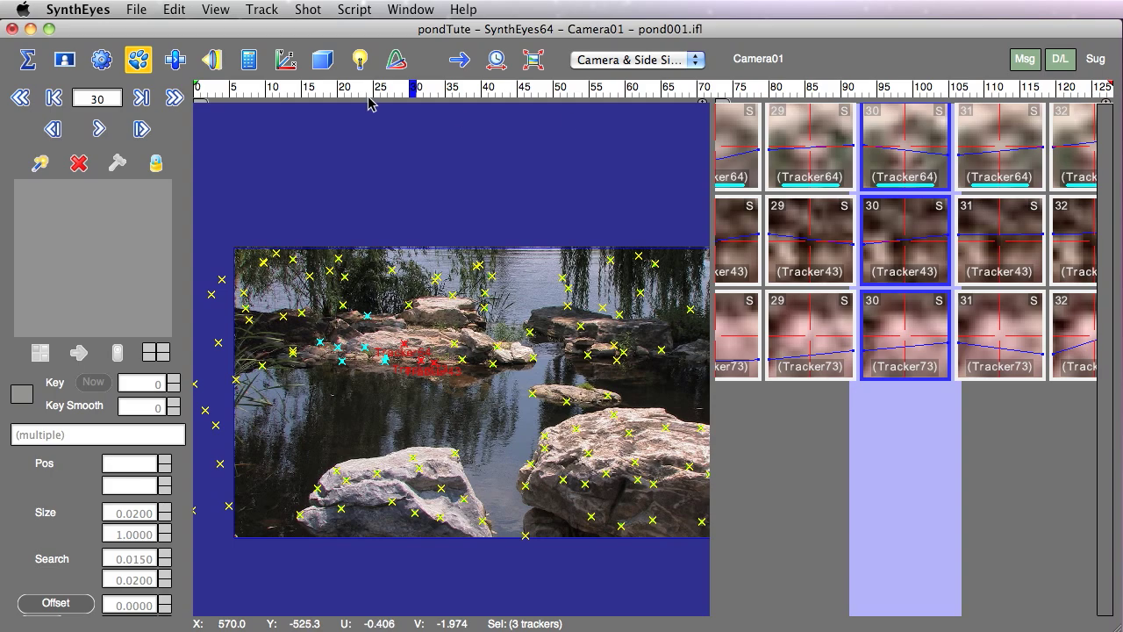
left_click(342, 90)
mouse_move(342, 91)
left_mouse_down()
mouse_move(269, 90)
mouse_move(864, 74)
mouse_move(320, 75)
mouse_move(564, 69)
mouse_move(833, 68)
mouse_move(219, 90)
left_mouse_up()
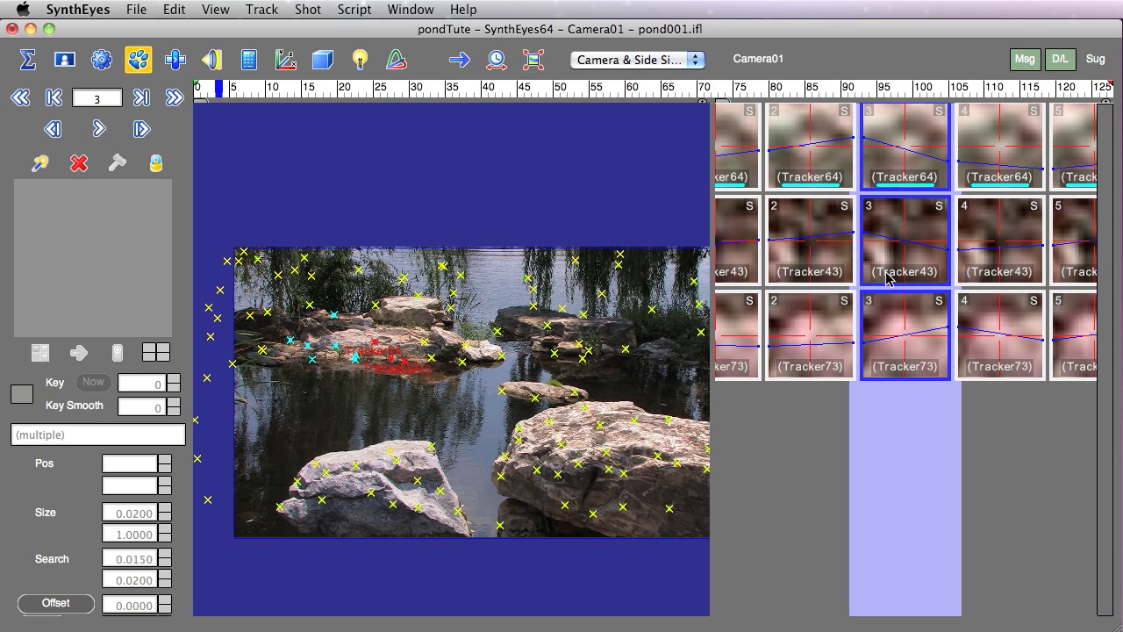
Isolate and unlock Tracker43, and shift its position slightly on frame 5 within the SimulTrack view.
double_click(890, 277)
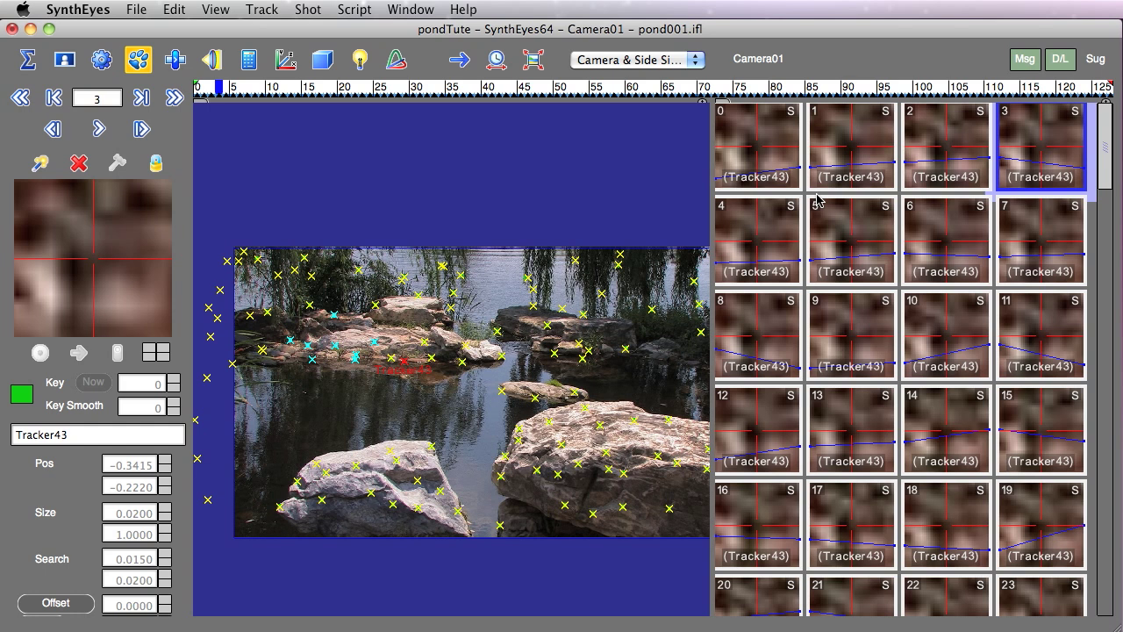
right_click(834, 241)
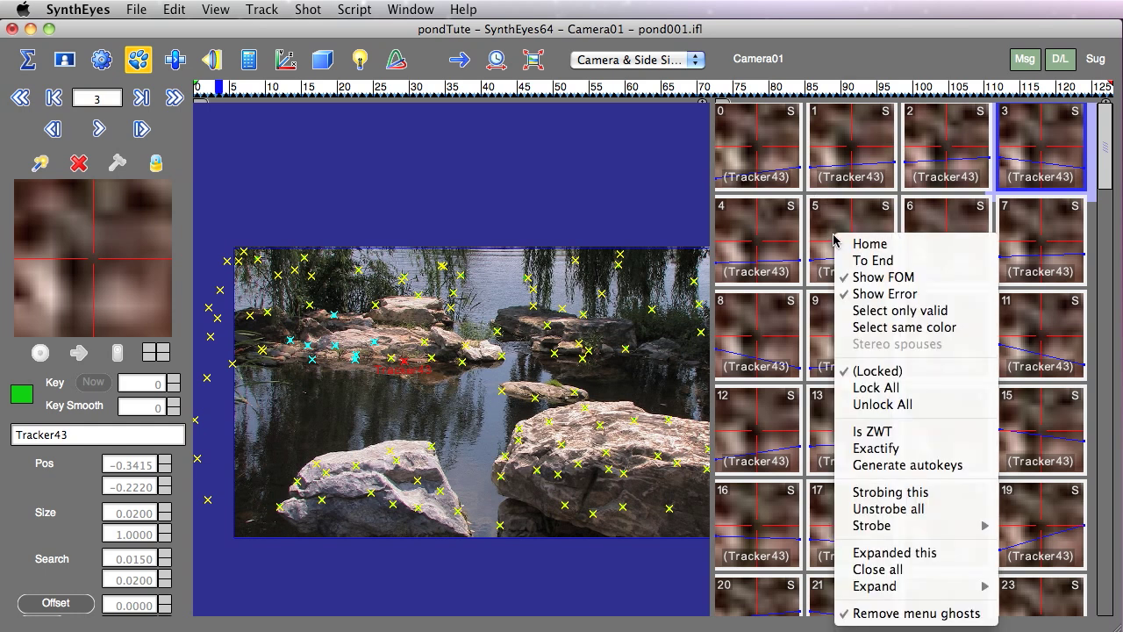
left_click(874, 371)
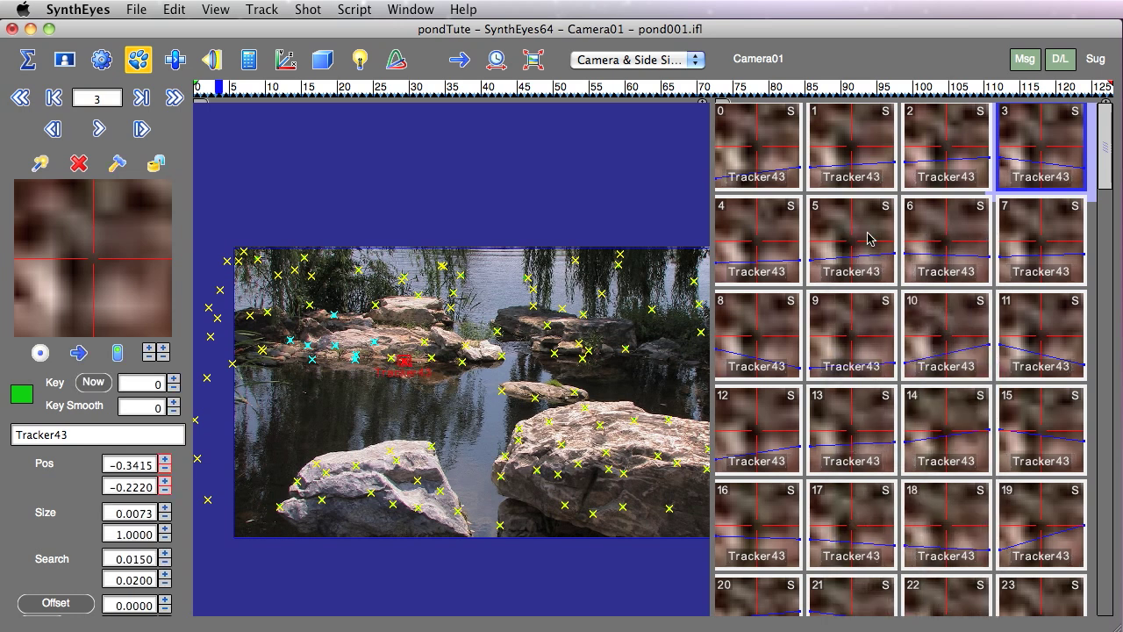
left_click_drag(851, 241, 864, 221)
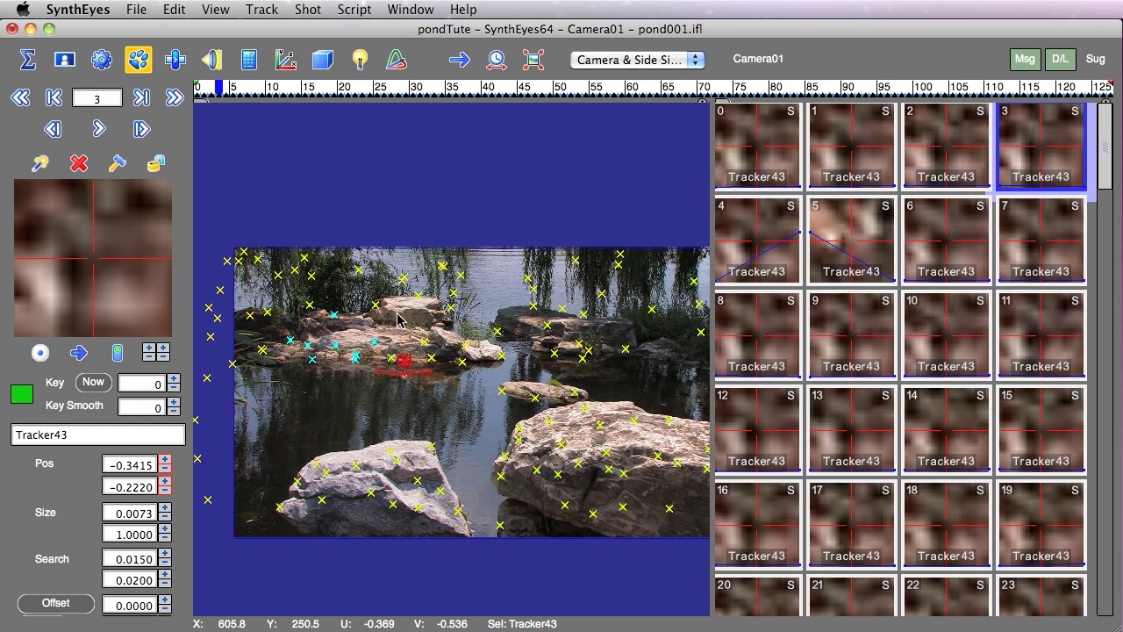
Select all trackers and look through their tiles in SimulTrack, scrubbing from frame 3 to frame 20.
key("super+a")
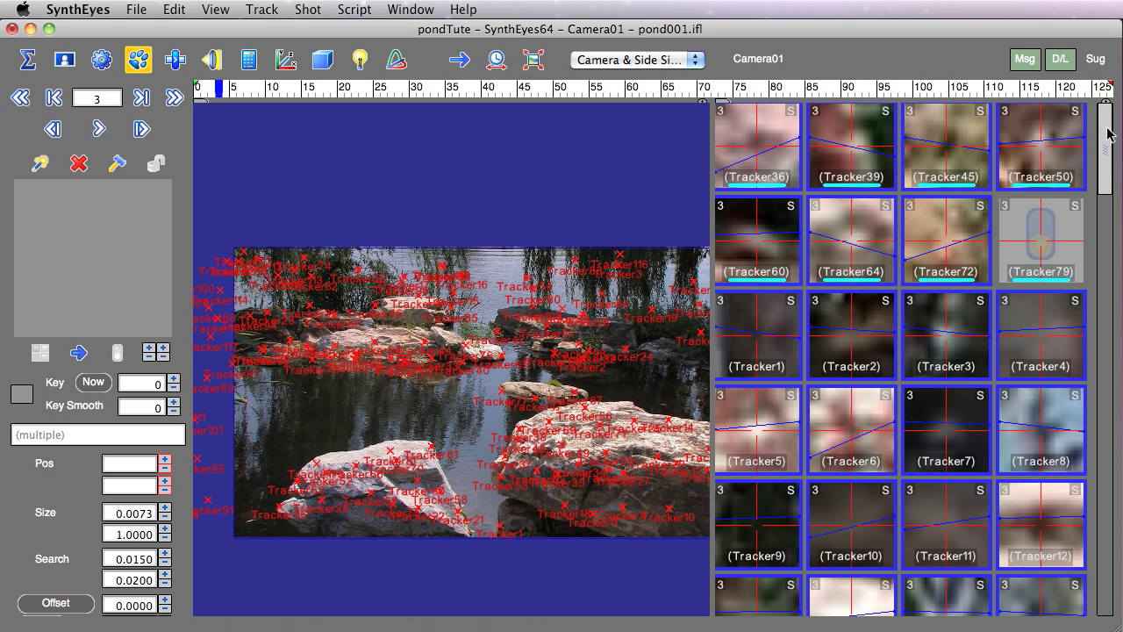
left_click_drag(1108, 133, 1104, 168)
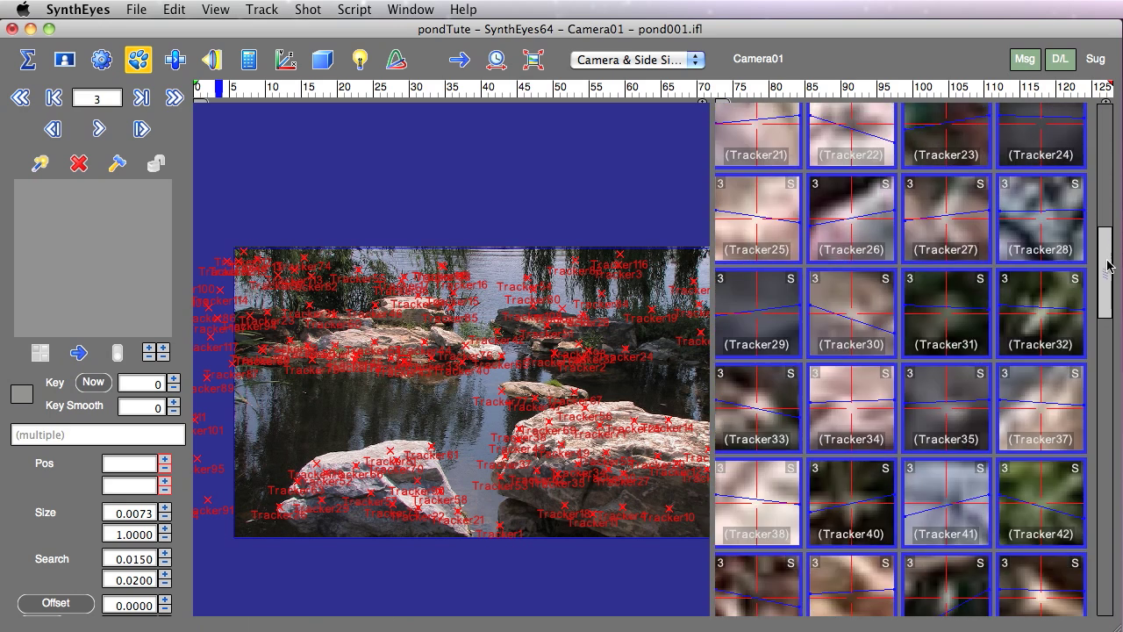
left_click_drag(1108, 265, 1107, 515)
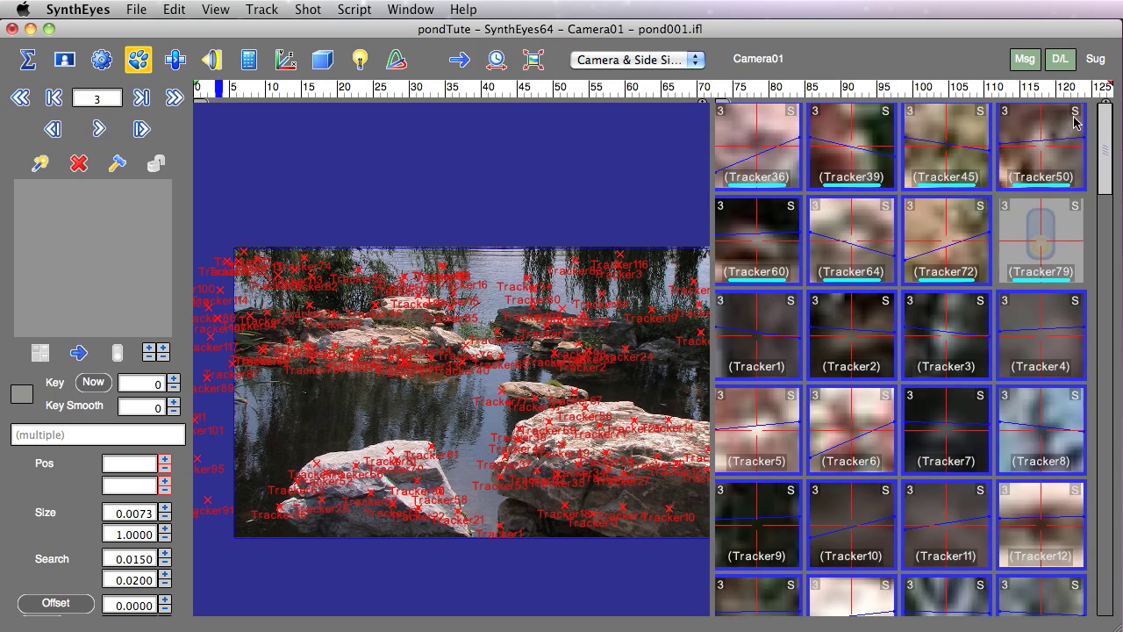
left_click(254, 87)
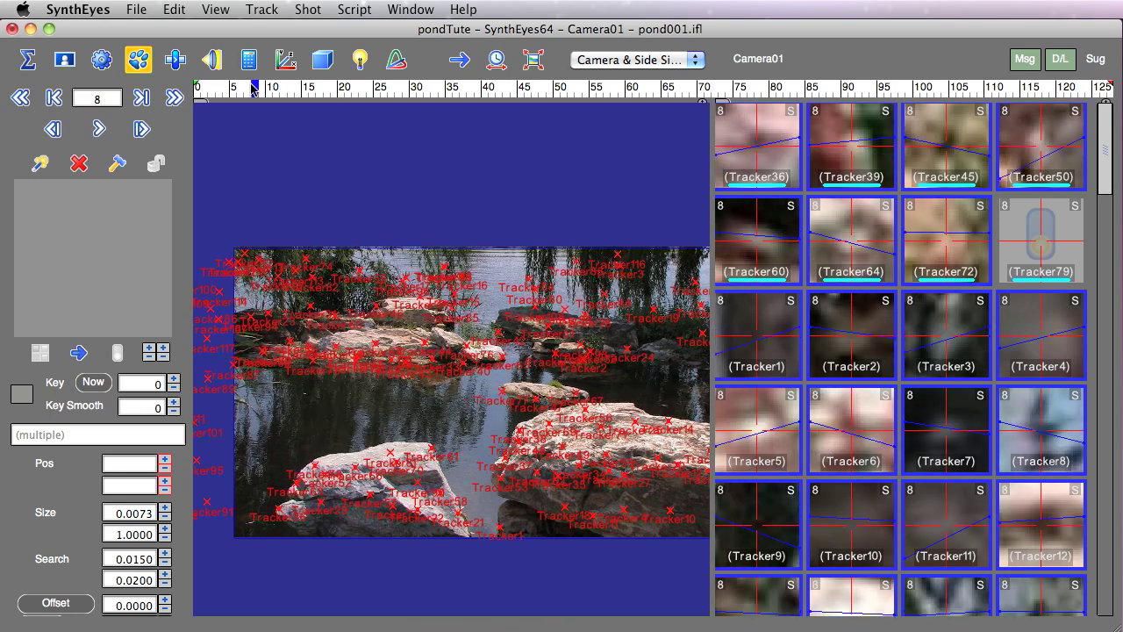
left_click_drag(254, 87, 339, 88)
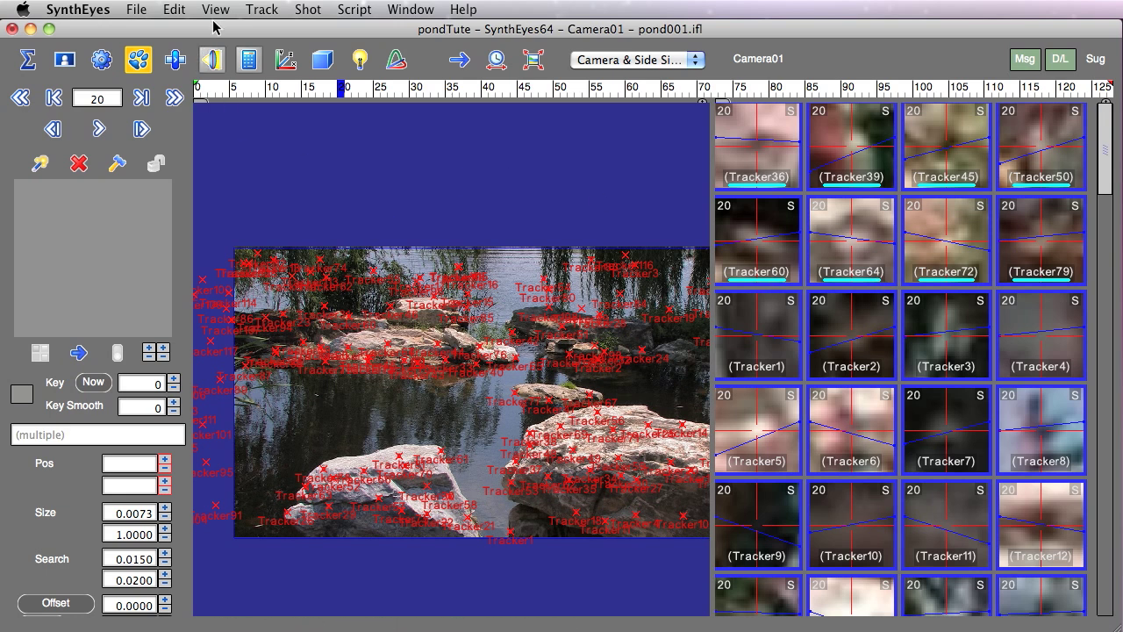
Fine-tune all auto-trackers with a key spacing of 8, tracker size 0.0200 and Linear x 4 resampling.
left_click(246, 12)
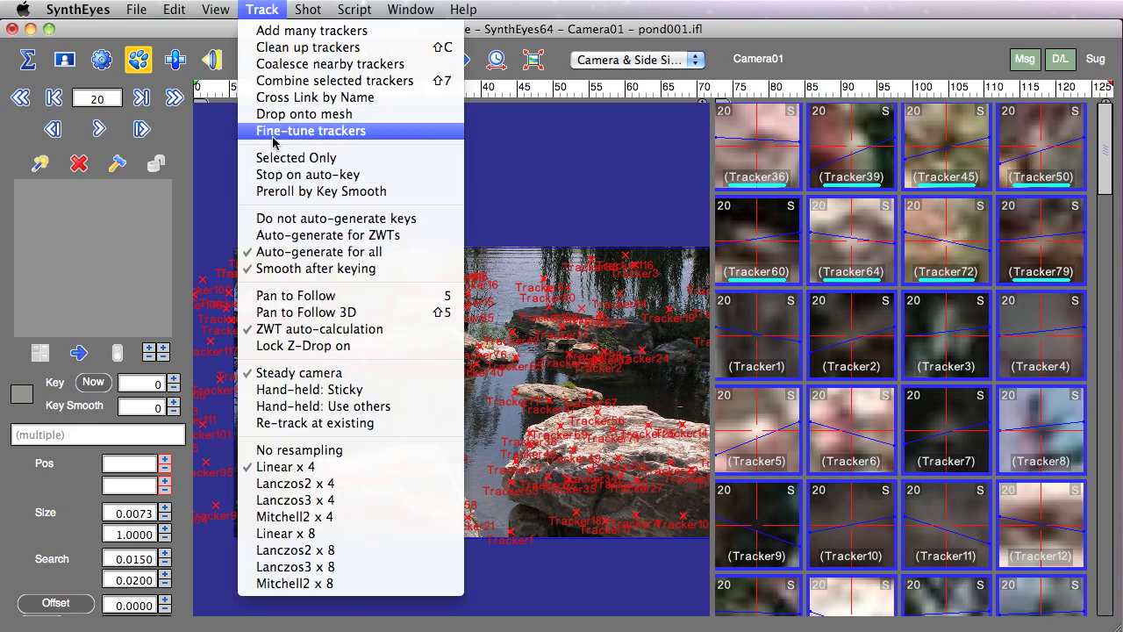
left_click(274, 138)
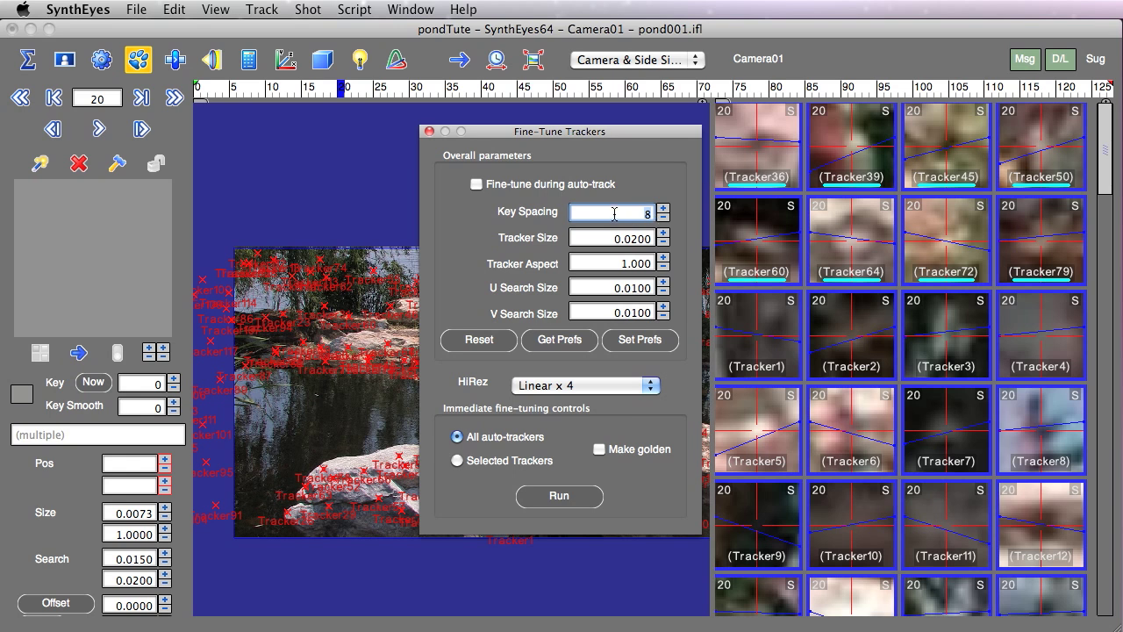
left_click(545, 507)
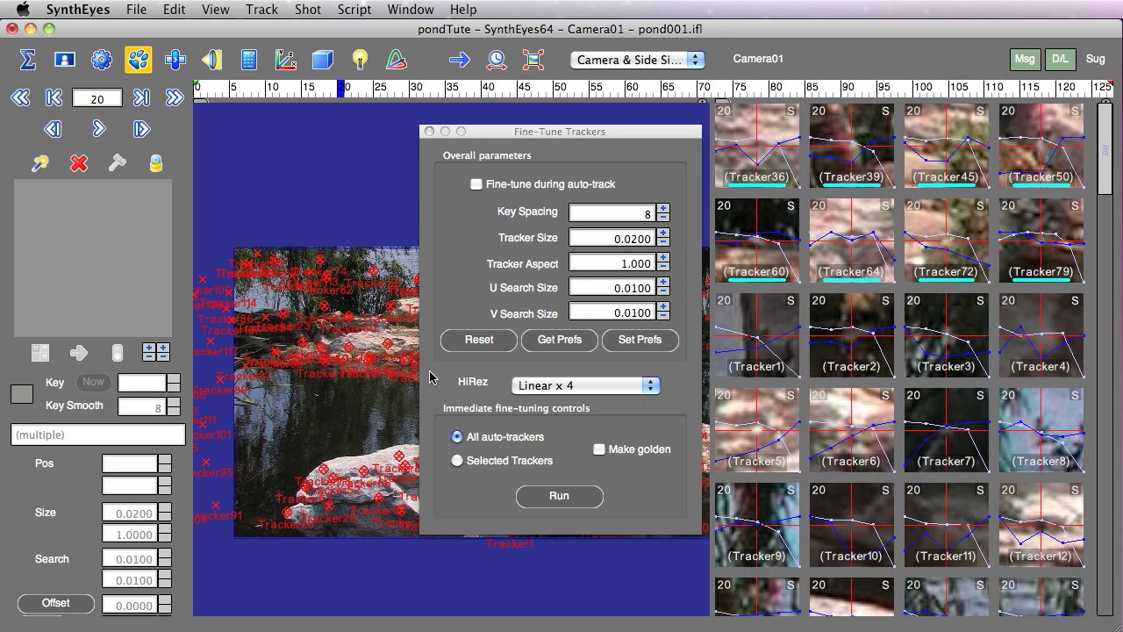
left_click(428, 131)
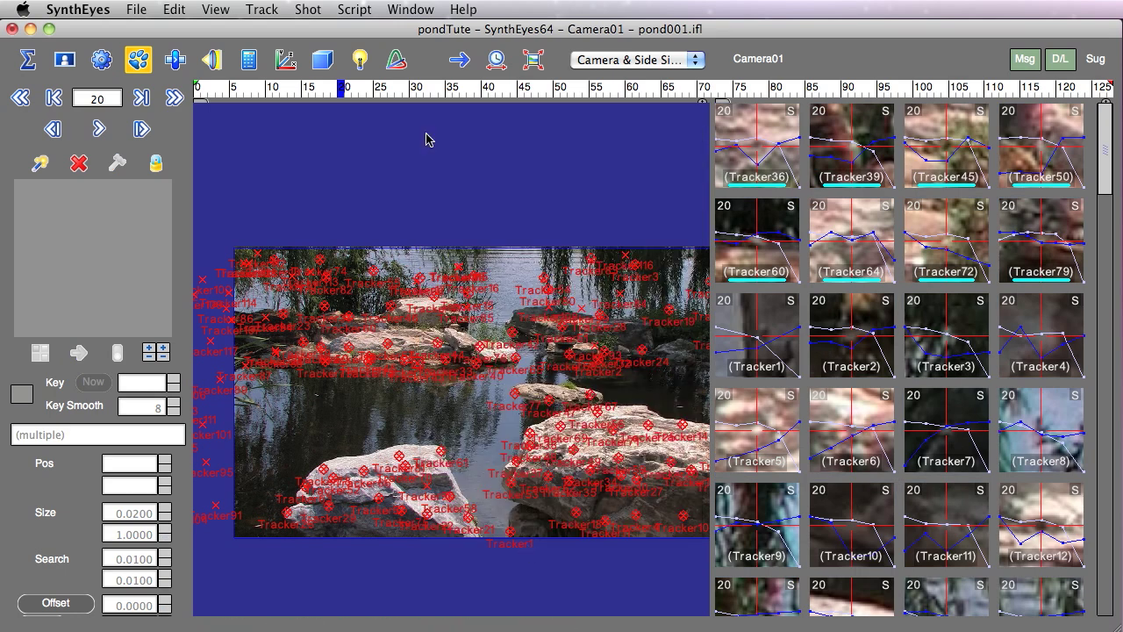
Isolate Tracker64 and scrub through the shot to frame 55 to examine its keyed tiles and error curves.
left_click(871, 279)
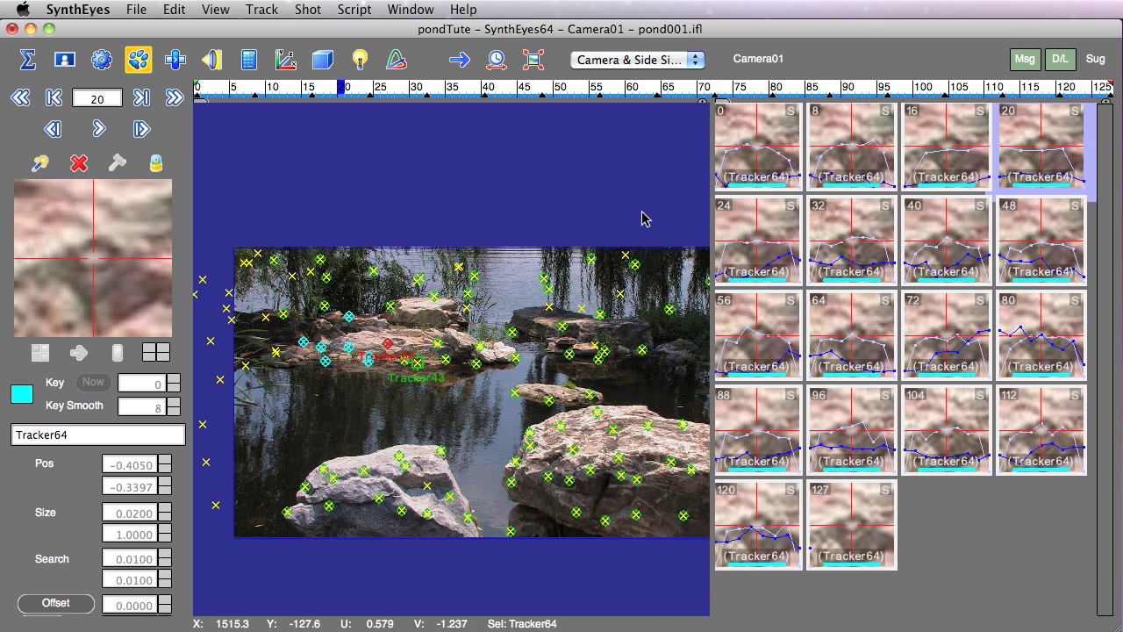
left_click_drag(326, 96, 477, 85)
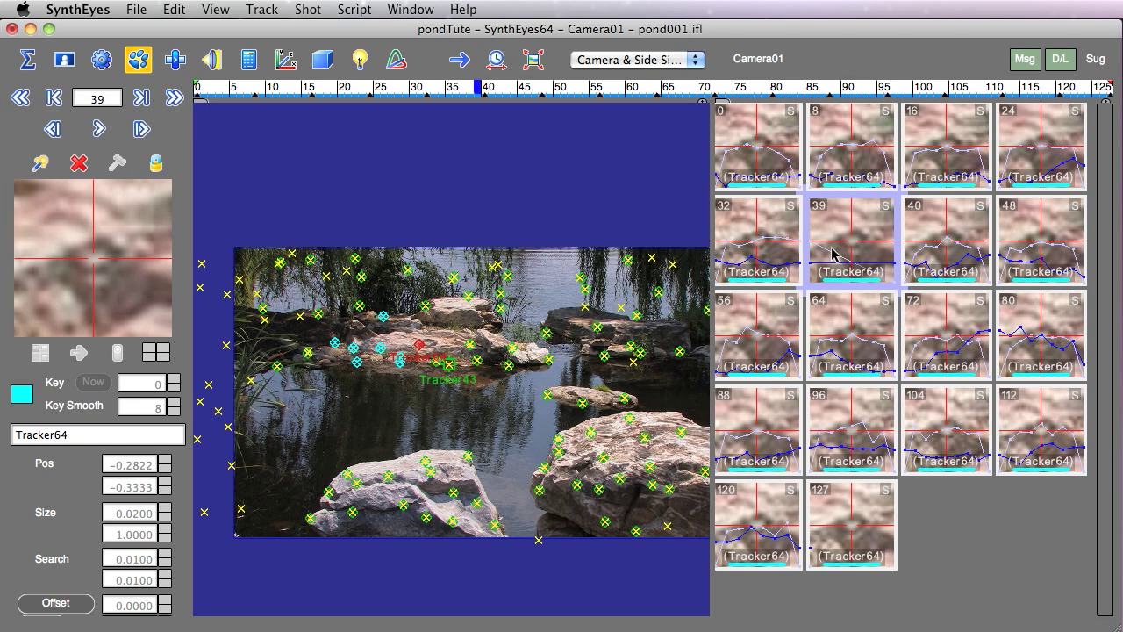
left_click(344, 89)
left_click_drag(344, 90, 593, 86)
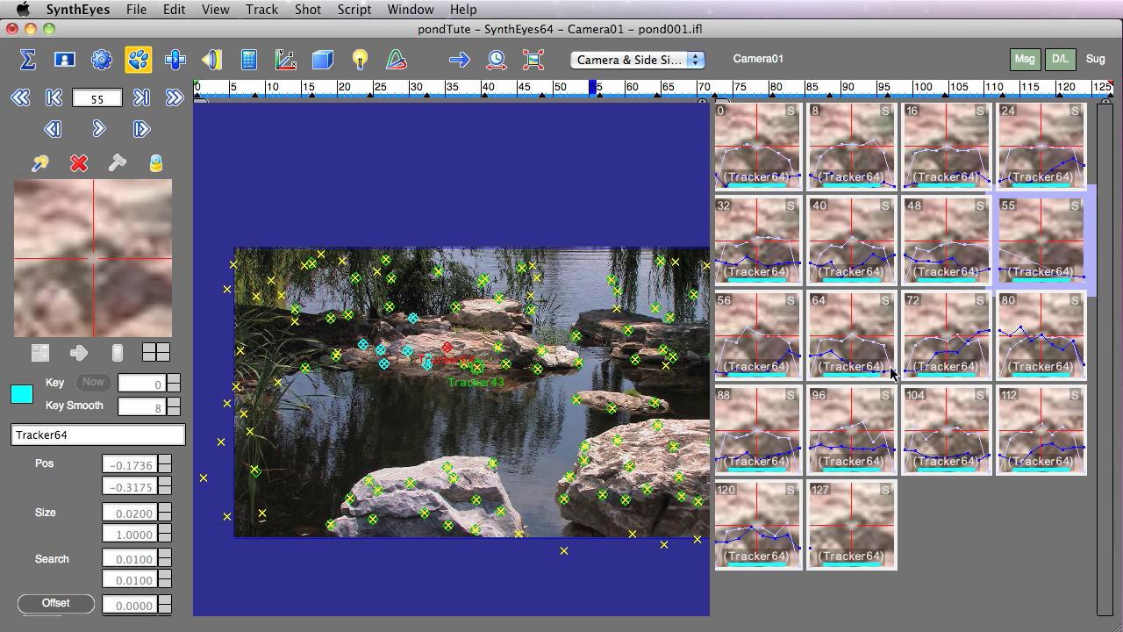
Jump to Tracker64's key frames 72, 40 and 8 from its SimulTrack tiles.
left_click(917, 303)
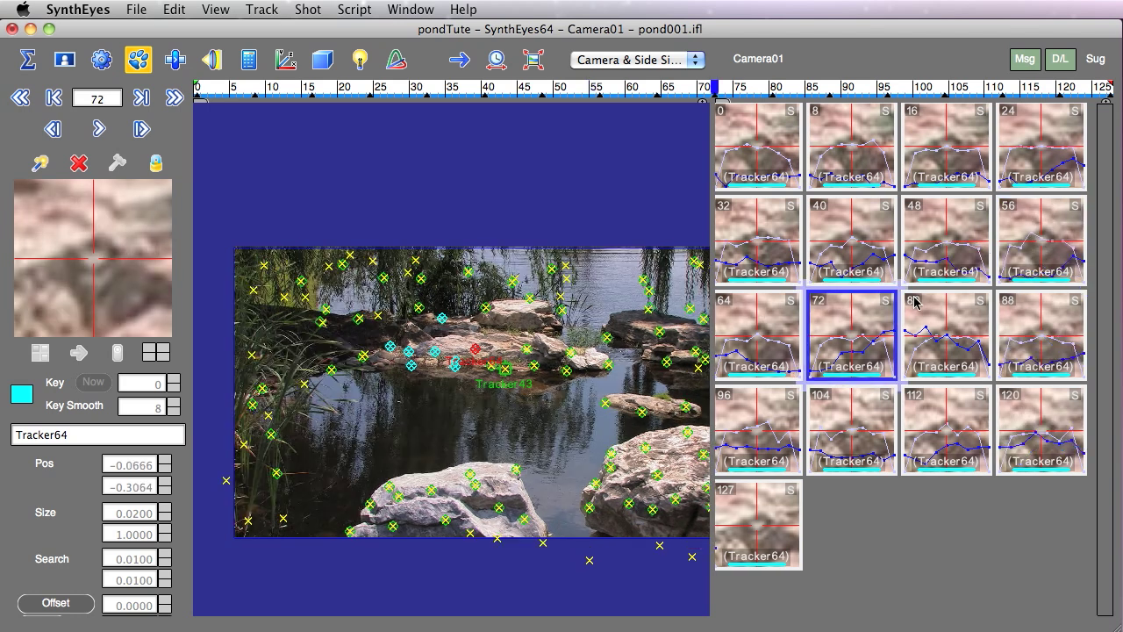
left_click(814, 214)
left_click(815, 115)
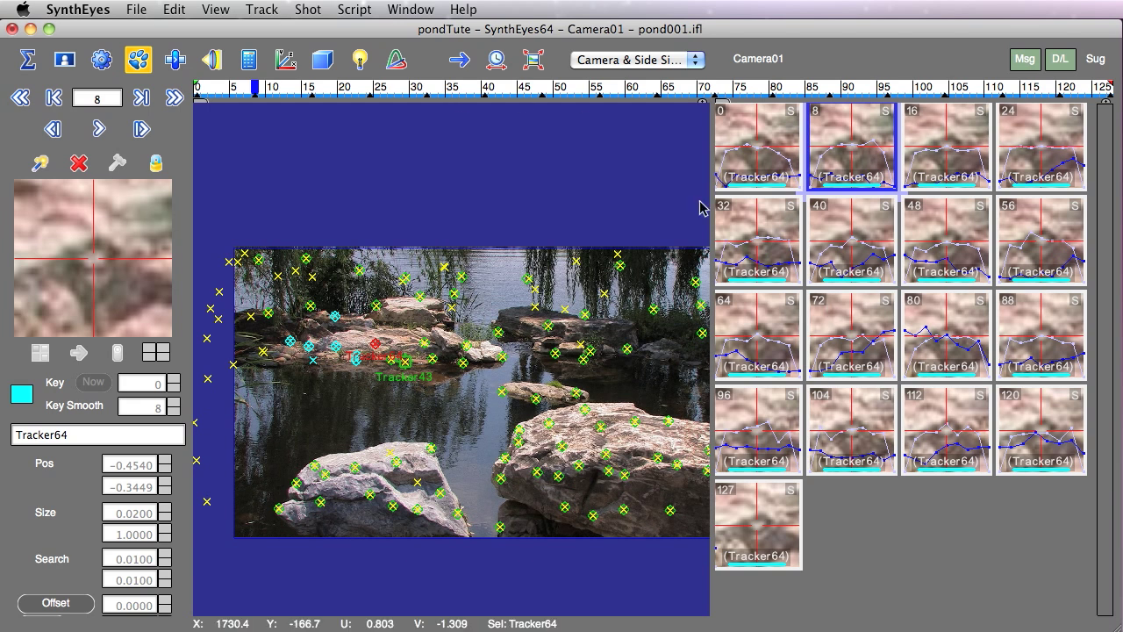
Look through the locking, ZWT and display options offered for Tracker64 in the SimulTrack and camera views.
right_click(828, 345)
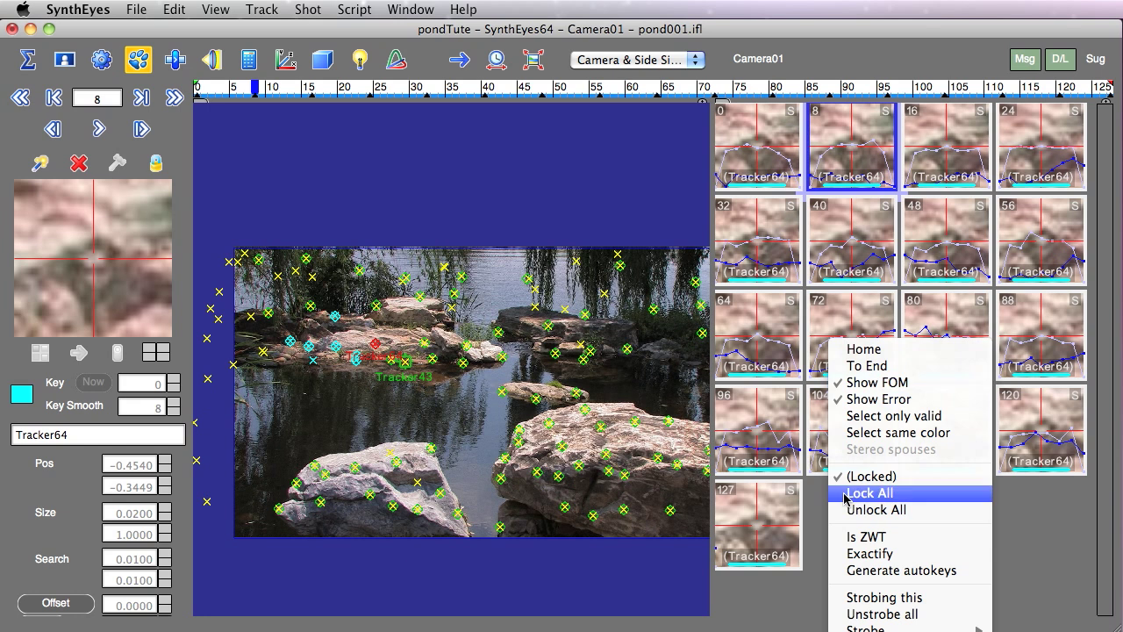
left_click(837, 62)
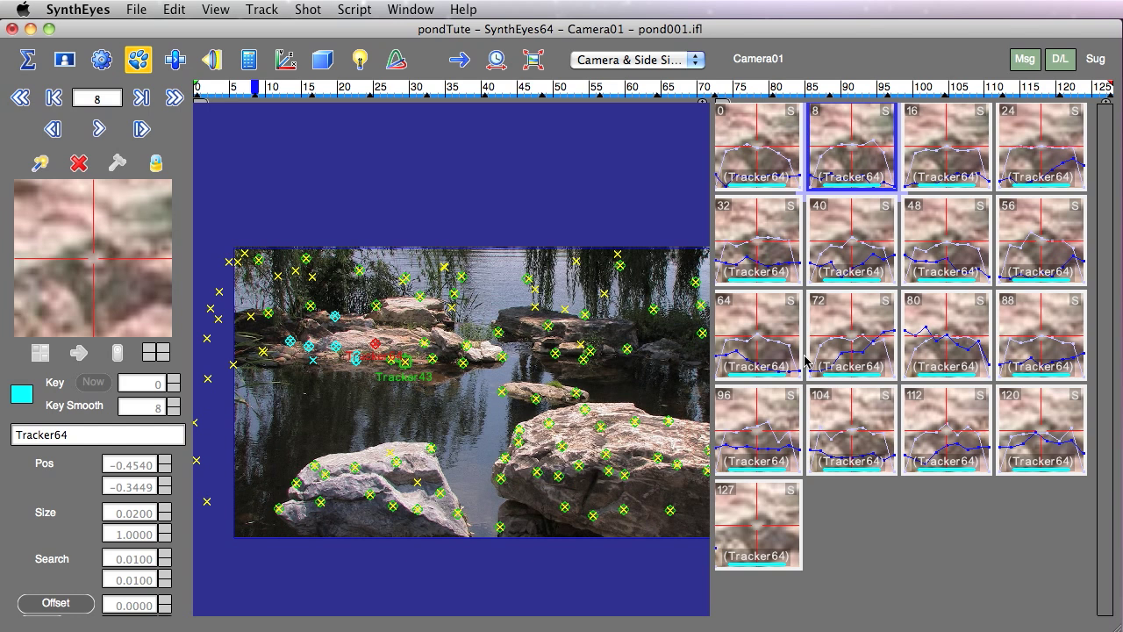
right_click(545, 155)
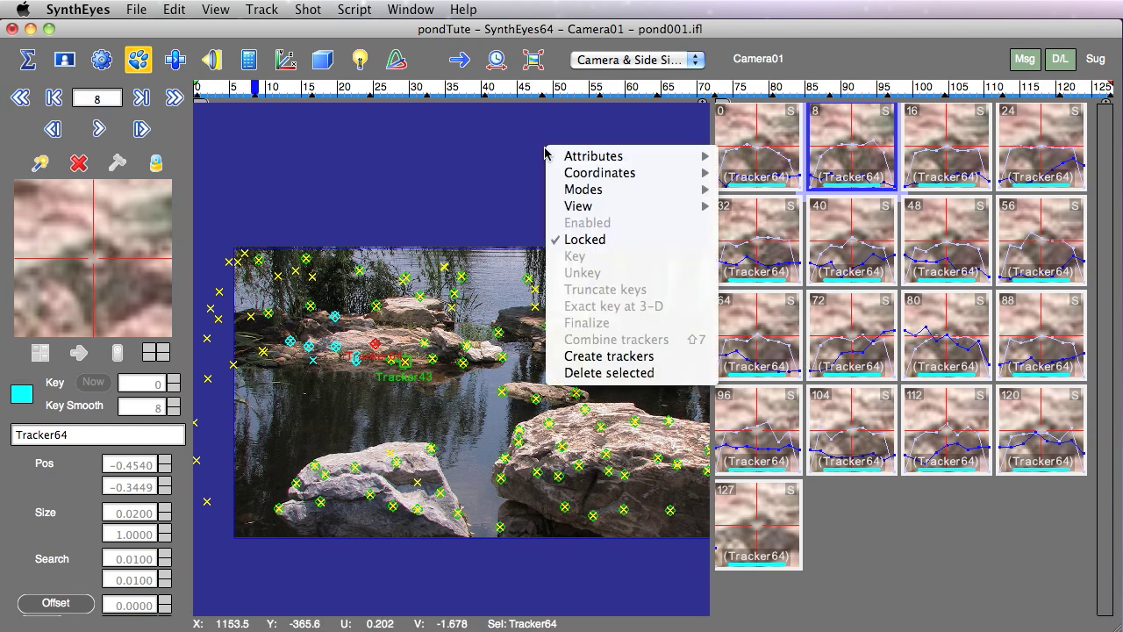
mouse_move(596, 155)
left_click(868, 172)
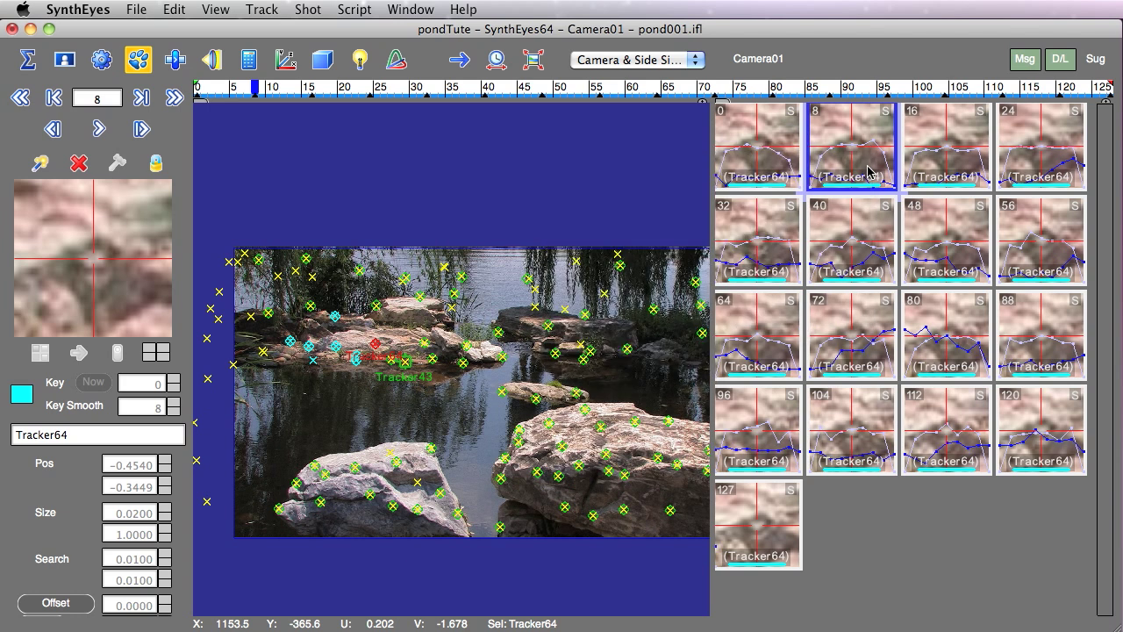
right_click(815, 155)
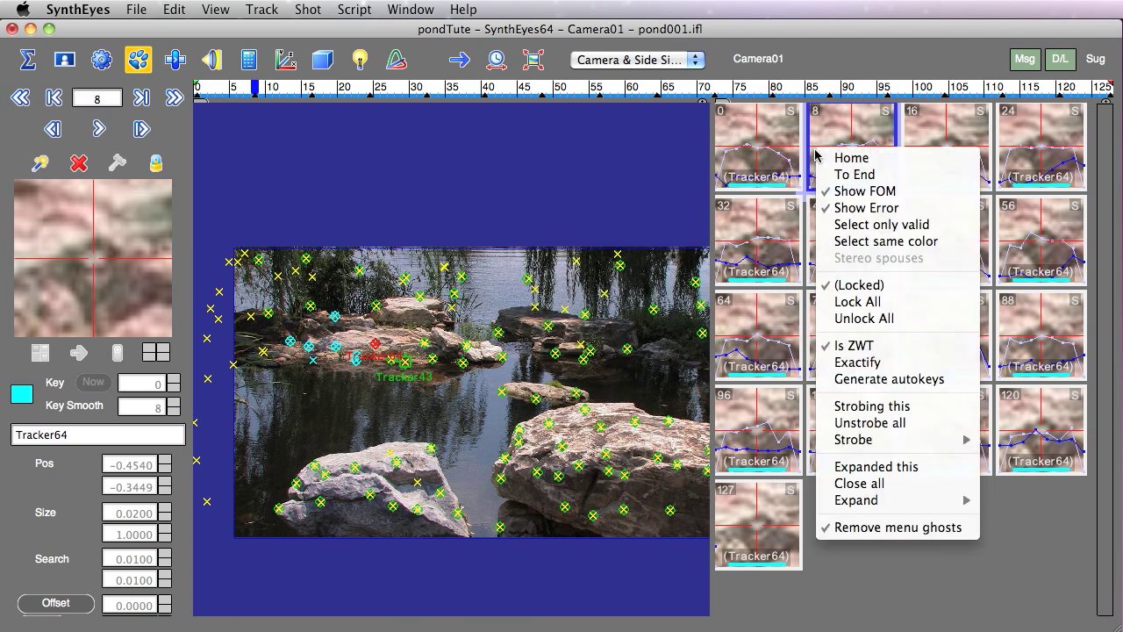